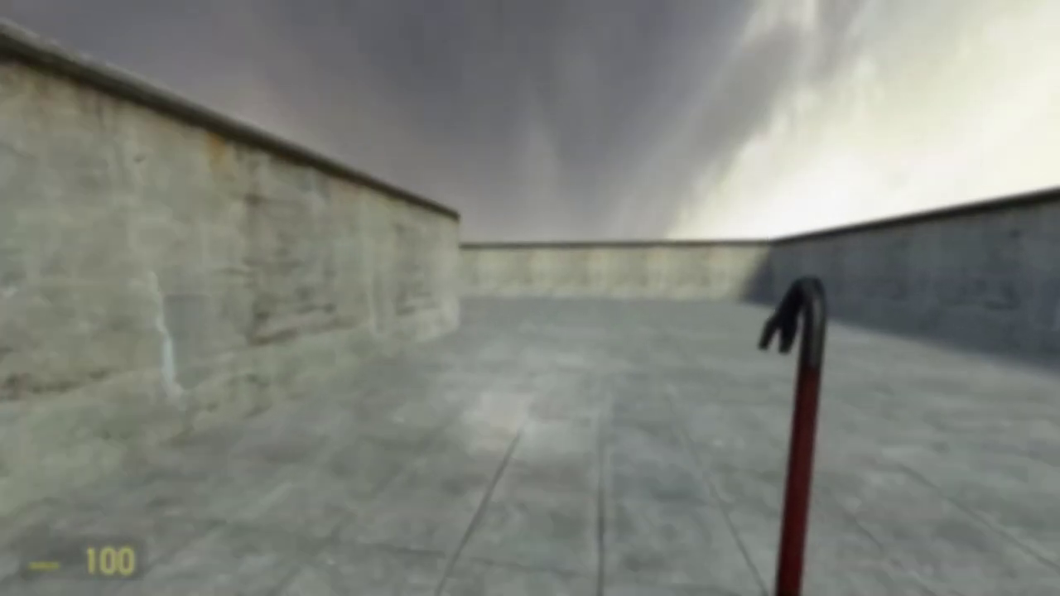
# With the flashlight on, walk through the dark blood-stained corridor and back out onto the rooftop
pyautogui.press('f')
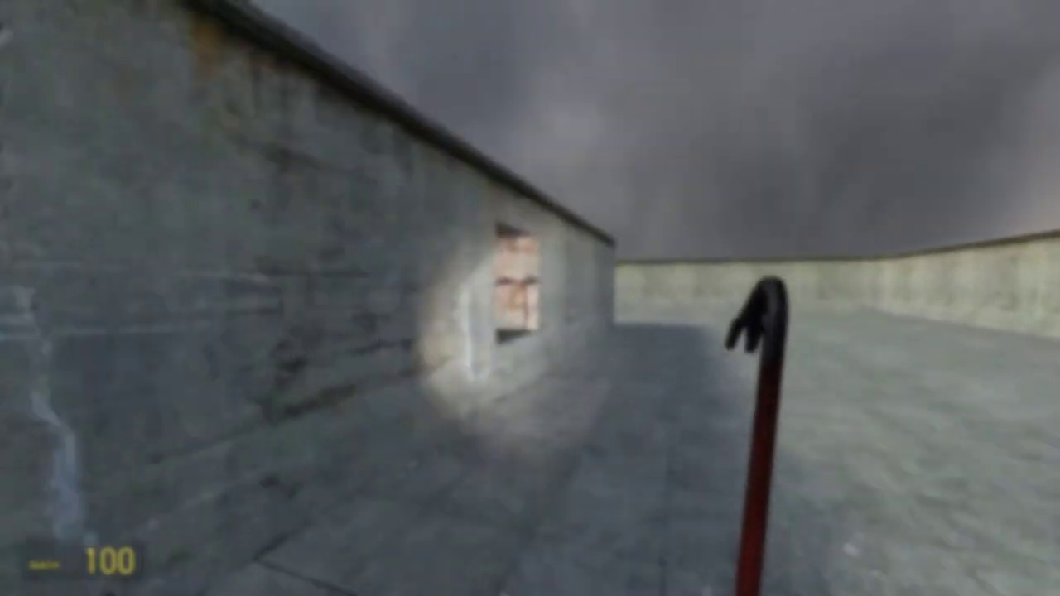
pyautogui.press('w')
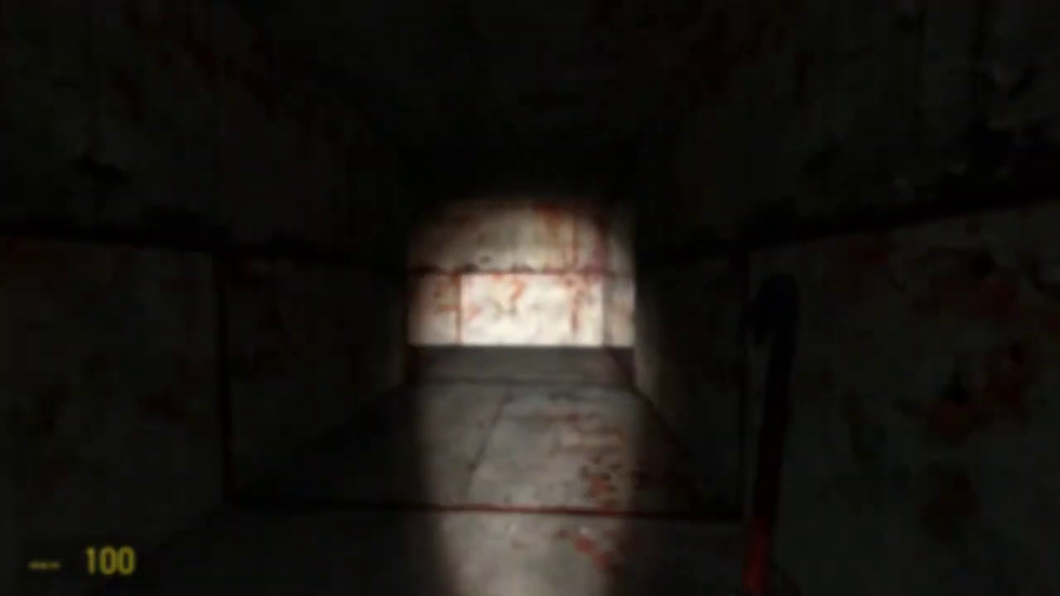
pyautogui.press('w')
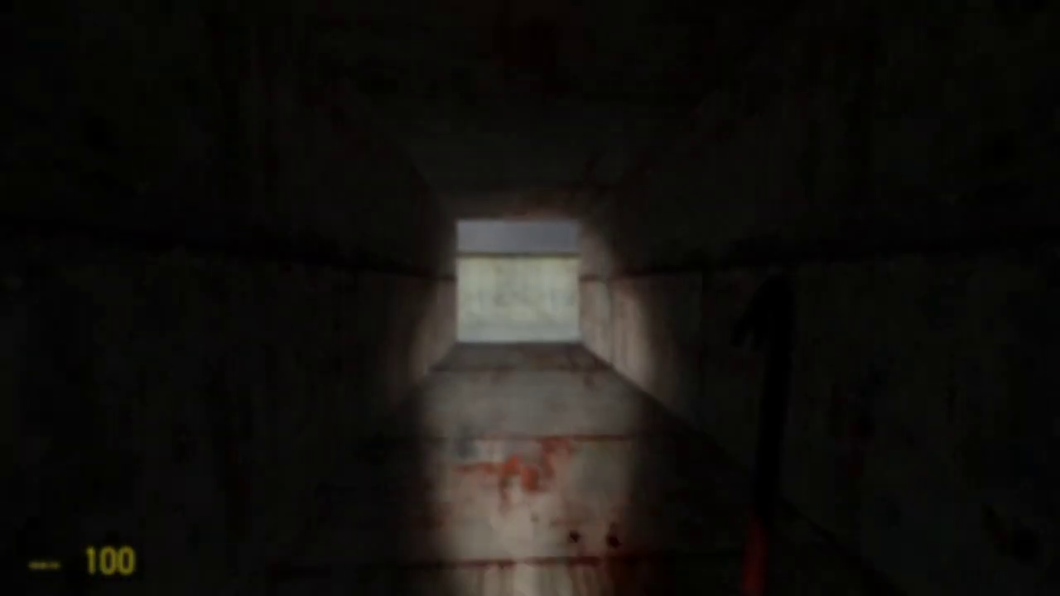
pyautogui.press('w')
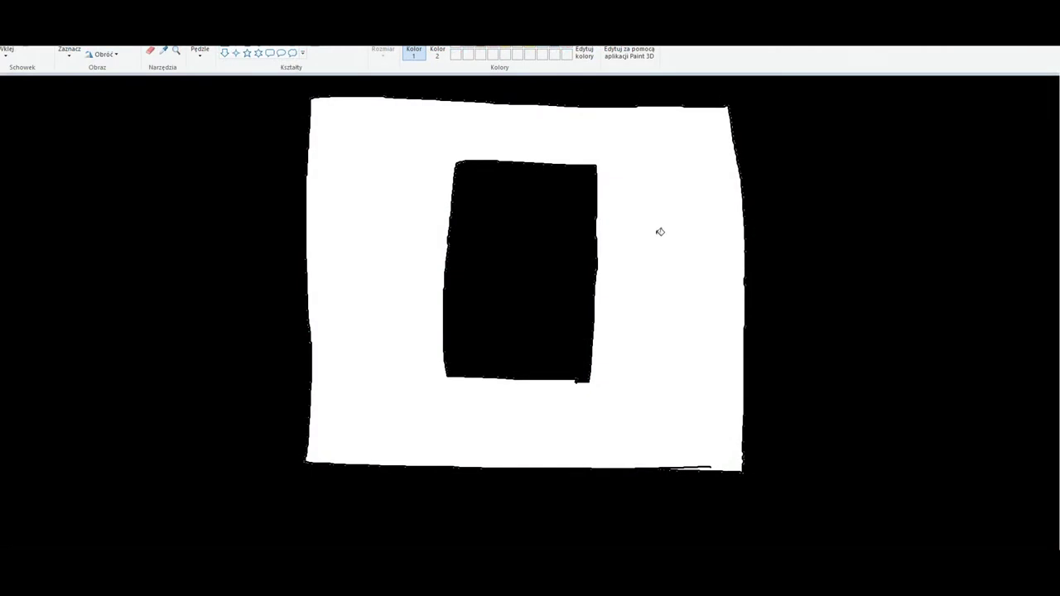
# Fill the area around the frame dark red, then brush a green circle face with eyes
pyautogui.click(554, 142)
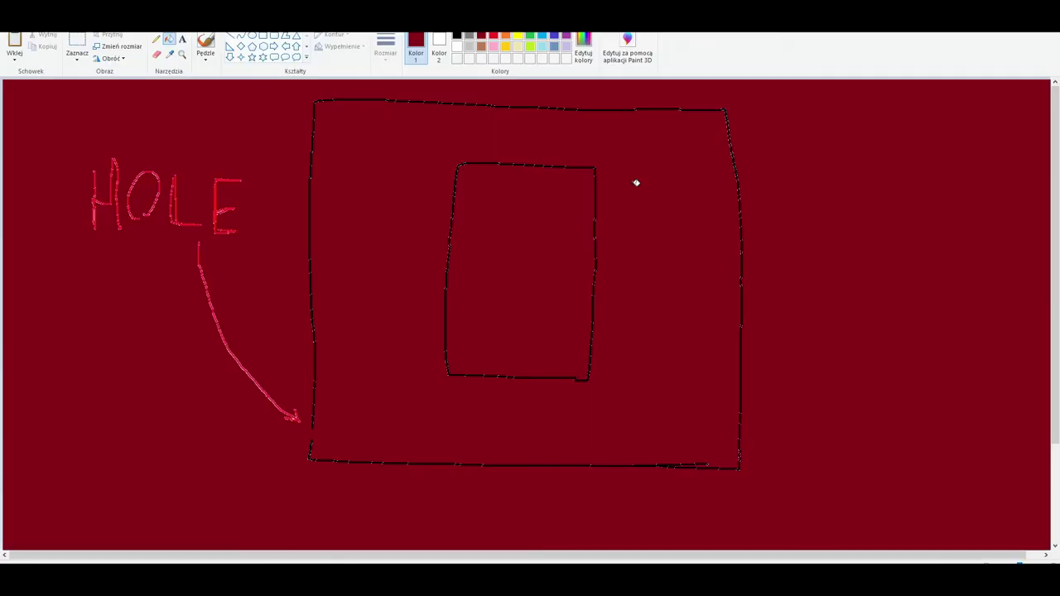
pyautogui.click(530, 37)
pyautogui.click(206, 48)
pyautogui.moveTo(957, 340)
pyautogui.mouseDown()
pyautogui.moveTo(875, 351)
pyautogui.moveTo(961, 338)
pyautogui.mouseUp()
pyautogui.moveTo(845, 217); pyautogui.dragTo(843, 242)
pyautogui.moveTo(907, 206); pyautogui.dragTo(893, 267)
# Add an open mouth and handwrite 'compiler HAPPY!' below the green face
pyautogui.moveTo(908, 225); pyautogui.dragTo(910, 236)
pyautogui.moveTo(809, 367)
pyautogui.mouseDown()
pyautogui.moveTo(806, 389)
pyautogui.moveTo(835, 386)
pyautogui.mouseUp()
pyautogui.moveTo(813, 389); pyautogui.dragTo(857, 364)
pyautogui.moveTo(869, 365)
pyautogui.mouseDown()
pyautogui.moveTo(872, 388)
pyautogui.moveTo(938, 391)
pyautogui.moveTo(877, 422)
pyautogui.moveTo(820, 480)
pyautogui.moveTo(893, 456)
pyautogui.moveTo(920, 465)
pyautogui.mouseUp()
pyautogui.moveTo(930, 448); pyautogui.dragTo(911, 483)
pyautogui.moveTo(963, 435); pyautogui.dragTo(953, 489)
pyautogui.moveTo(958, 502); pyautogui.dragTo(917, 521)
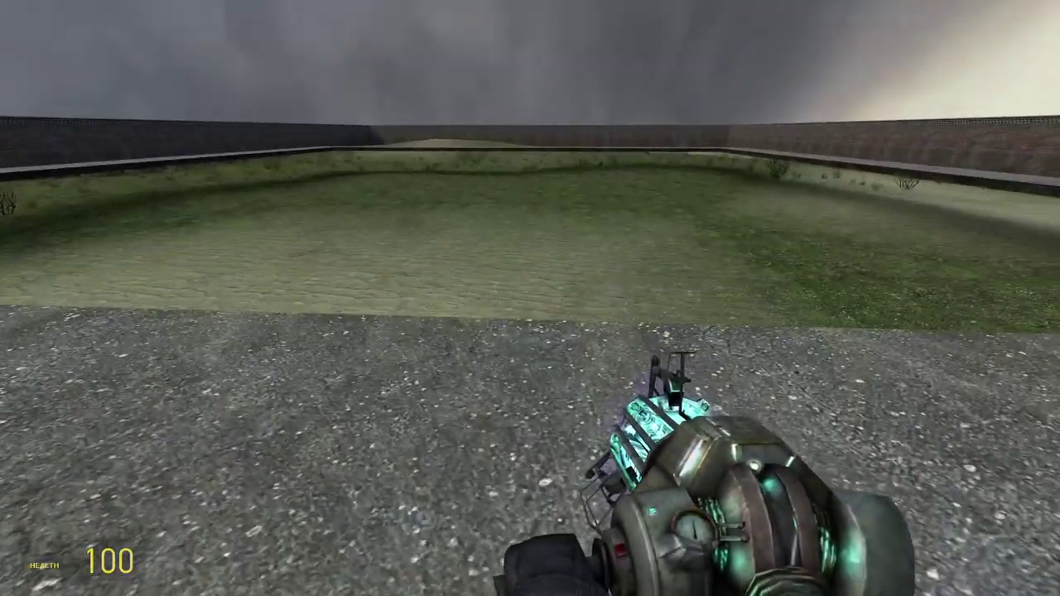
# Walk forward onto the grass inside the brick walls
pyautogui.press('w')
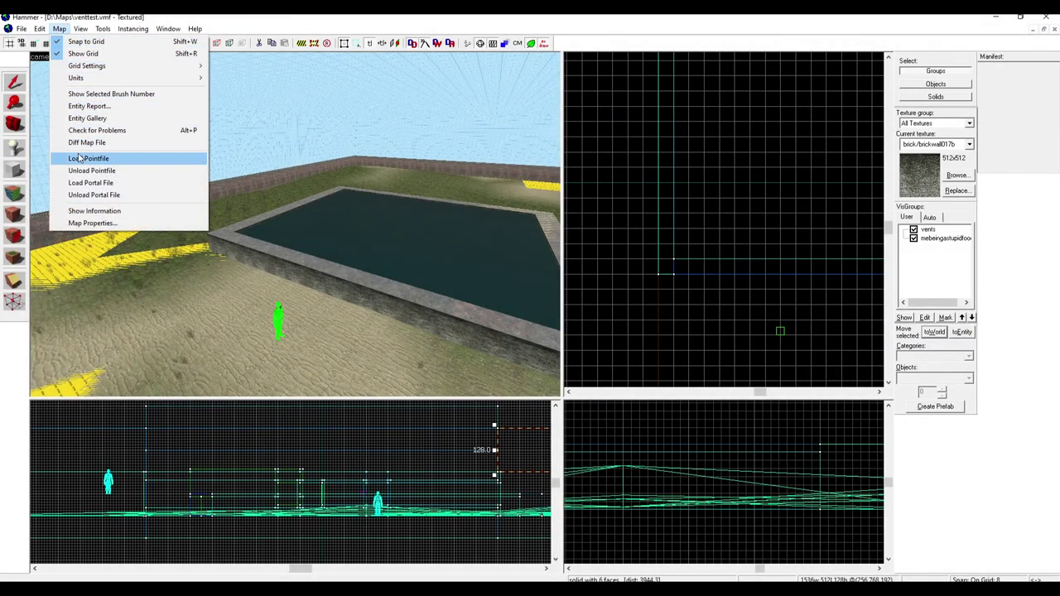
# Load the map's default leak pointfile and fly the 3D camera along the leak line to the wall
pyautogui.click(80, 157)
pyautogui.click(510, 340)
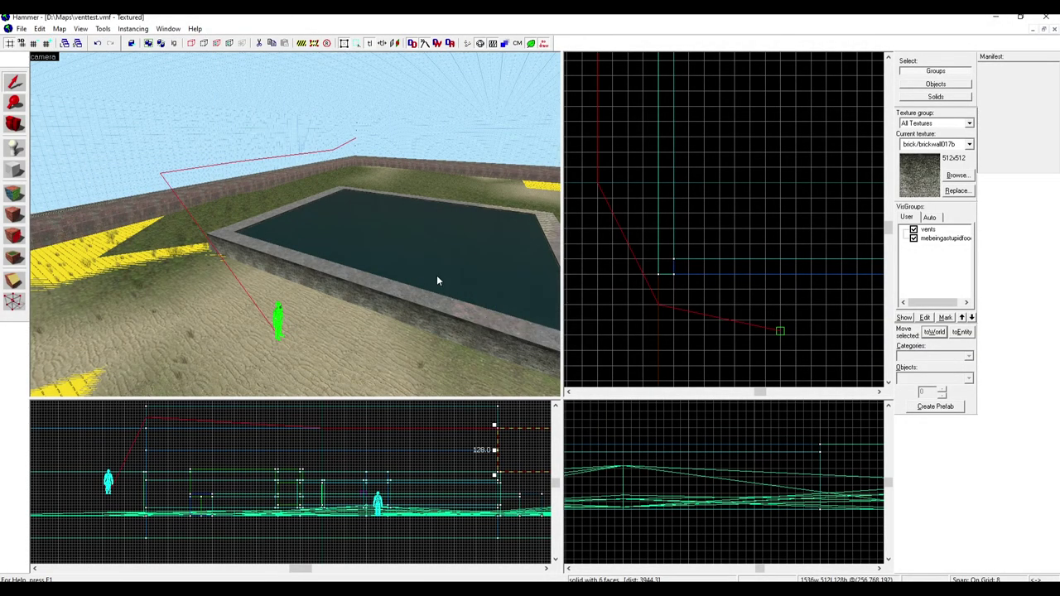
pyautogui.press('w')
pyautogui.press('w')
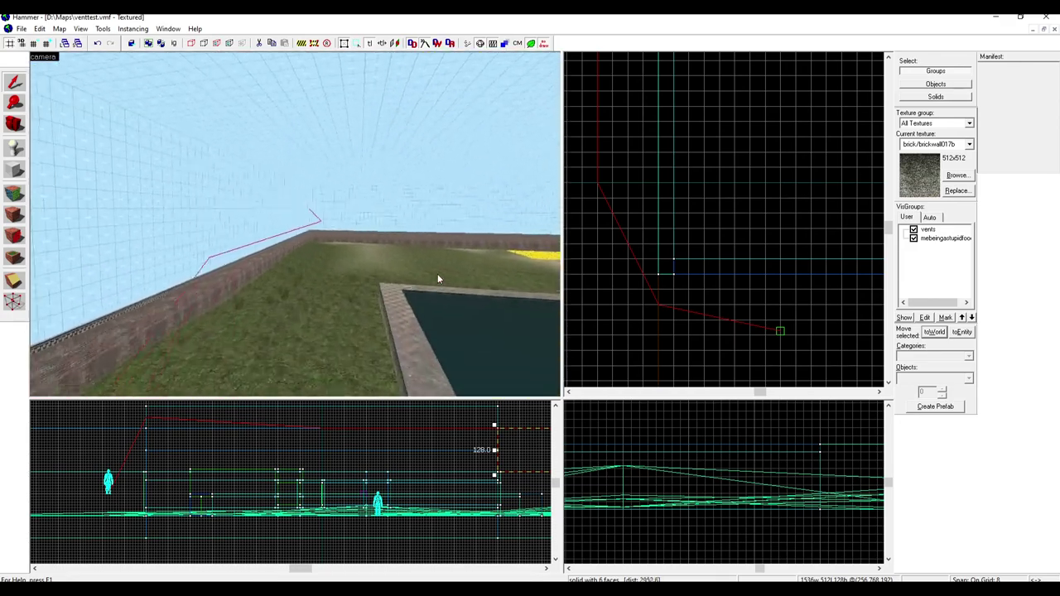
pyautogui.press('w')
pyautogui.press('w')
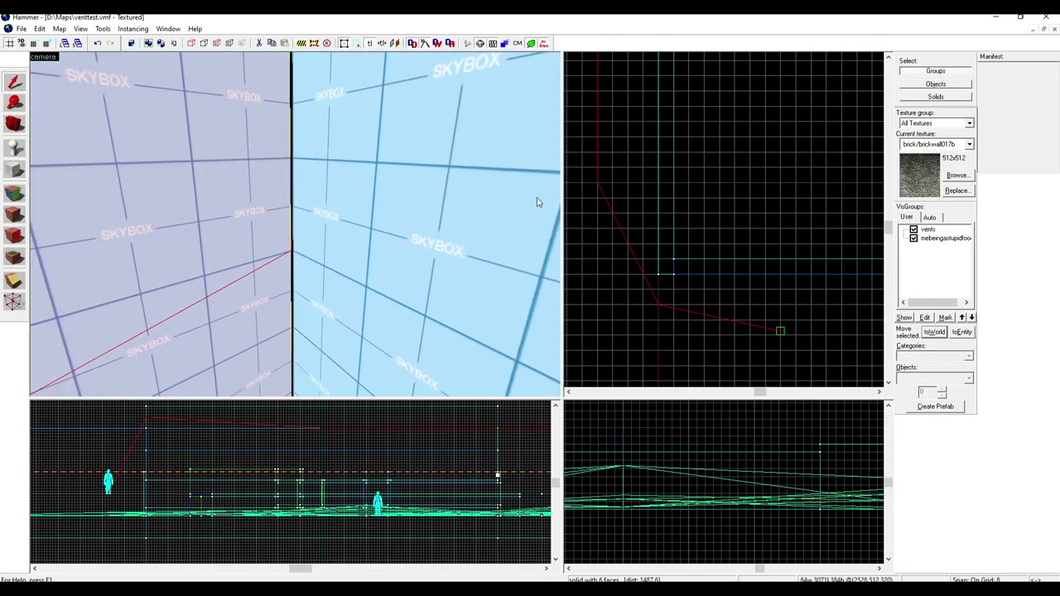
# Stretch the wall brush's top edge in the Top view to seal the leak, then bring up compile settings
pyautogui.scroll(-2, 722, 217)
pyautogui.scroll(-3, 708, 205)
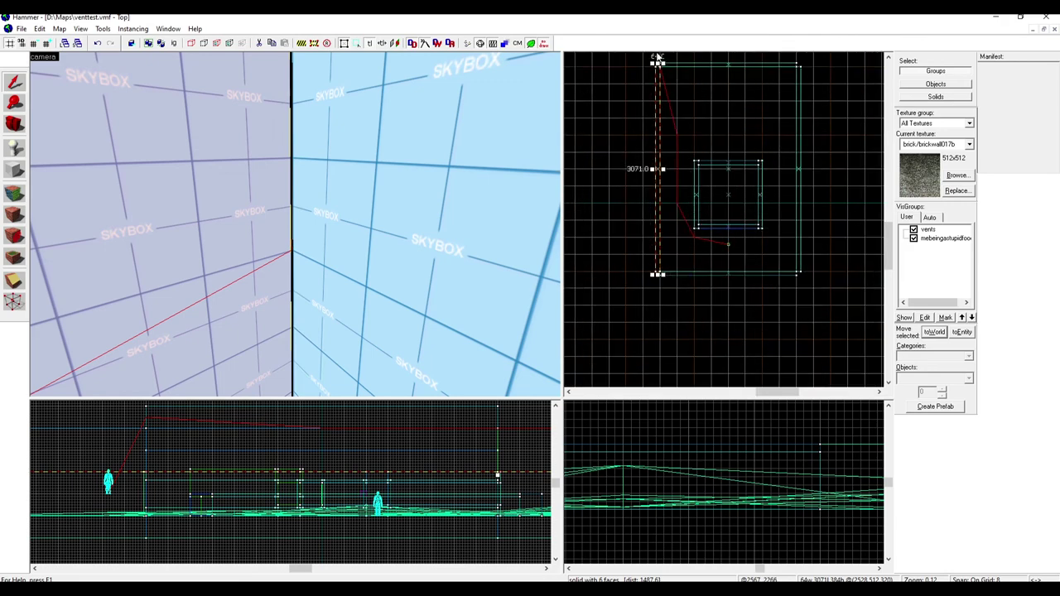
pyautogui.scroll(15, 657, 60)
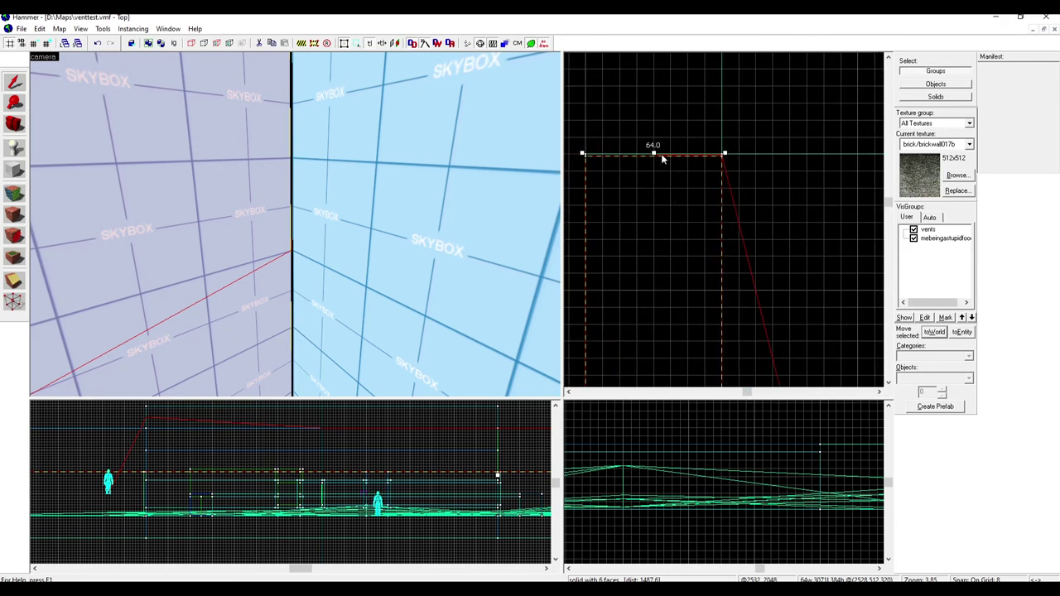
pyautogui.scroll(2, 655, 156)
pyautogui.moveTo(654, 161); pyautogui.dragTo(656, 155)
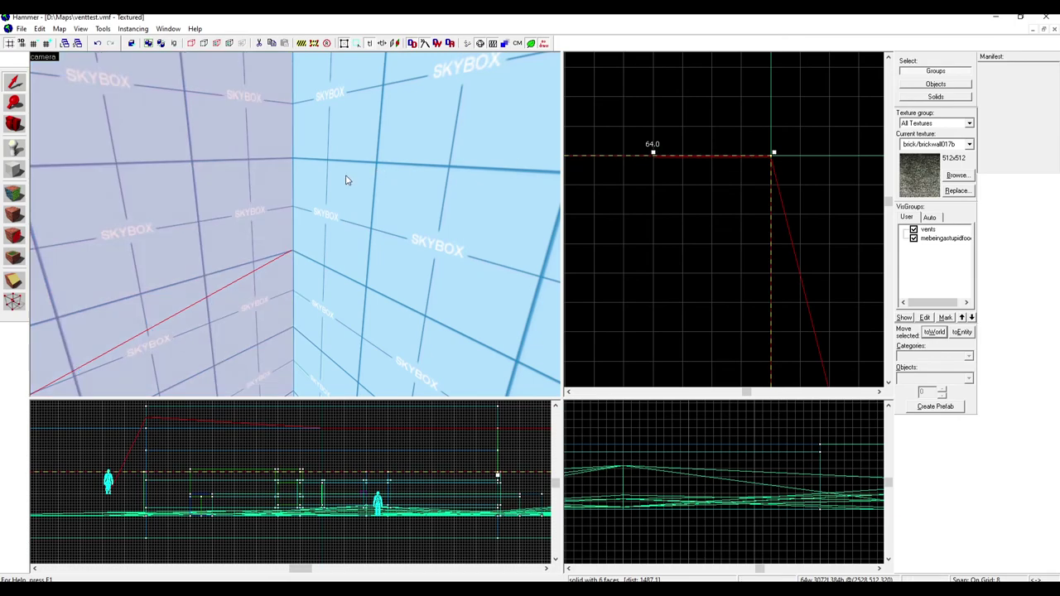
pyautogui.press('F9')
# Compile and run the map, then walk through the concrete shaft and doorway toward the corridor bend
pyautogui.click(530, 398)
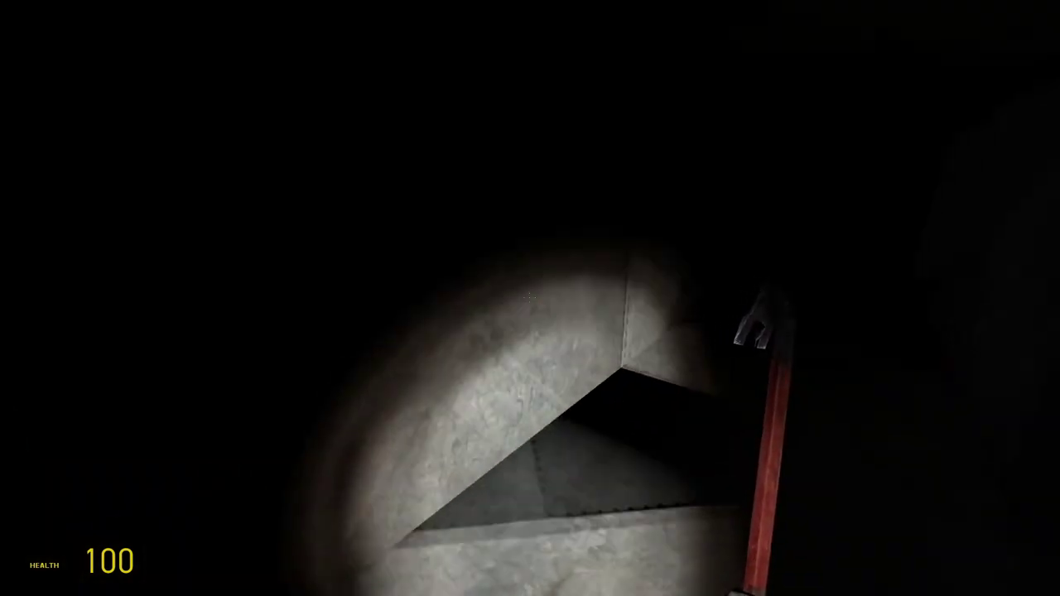
pyautogui.press('w')
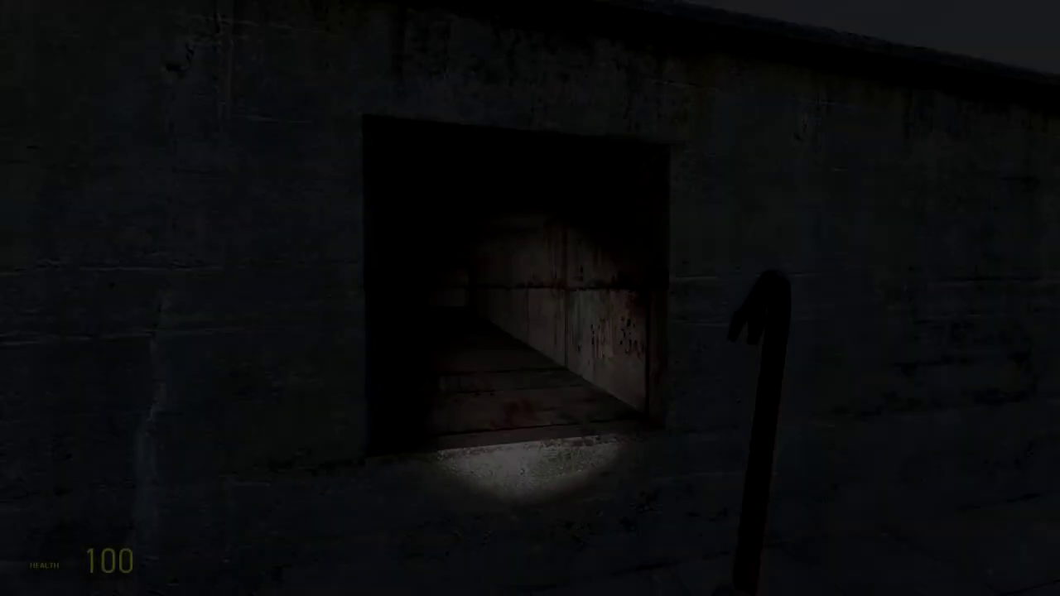
pyautogui.press('w')
pyautogui.press('w')
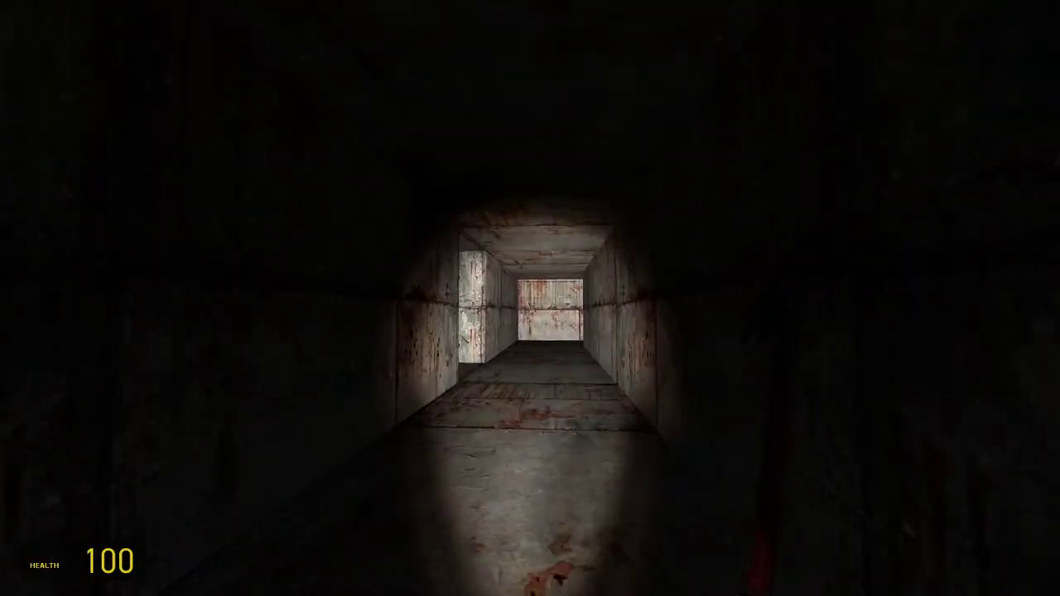
pyautogui.press('w')
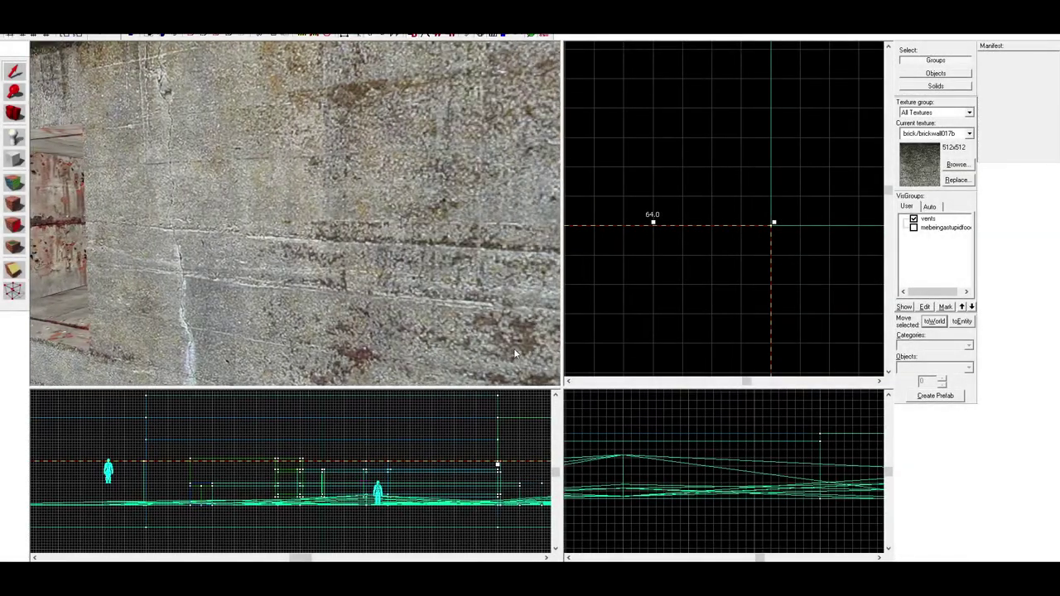
pyautogui.press('Left')
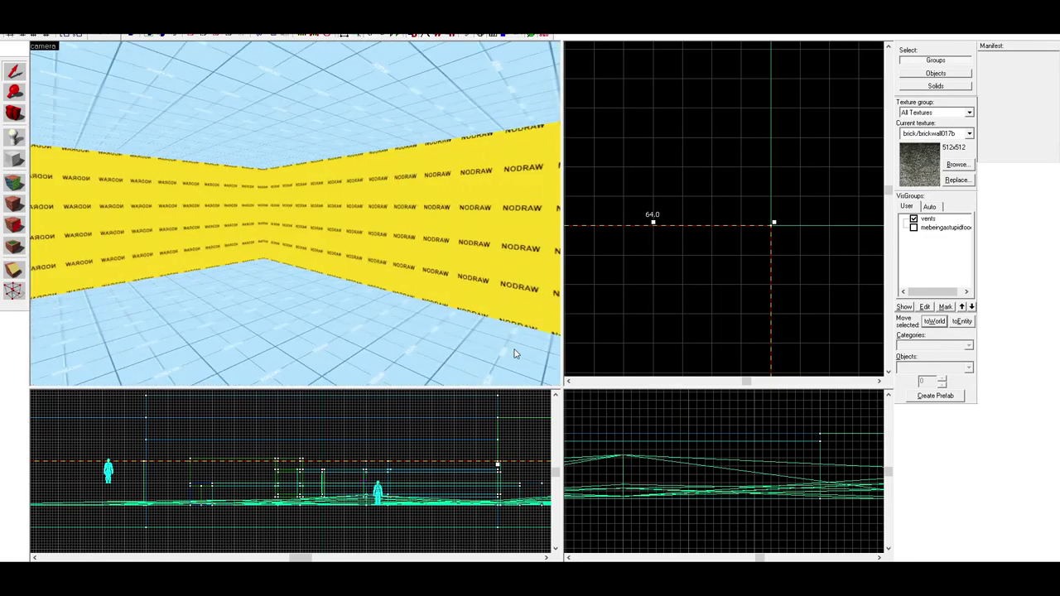
pyautogui.press('Left')
pyautogui.press('Left')
pyautogui.press('Up')
pyautogui.press('Left')
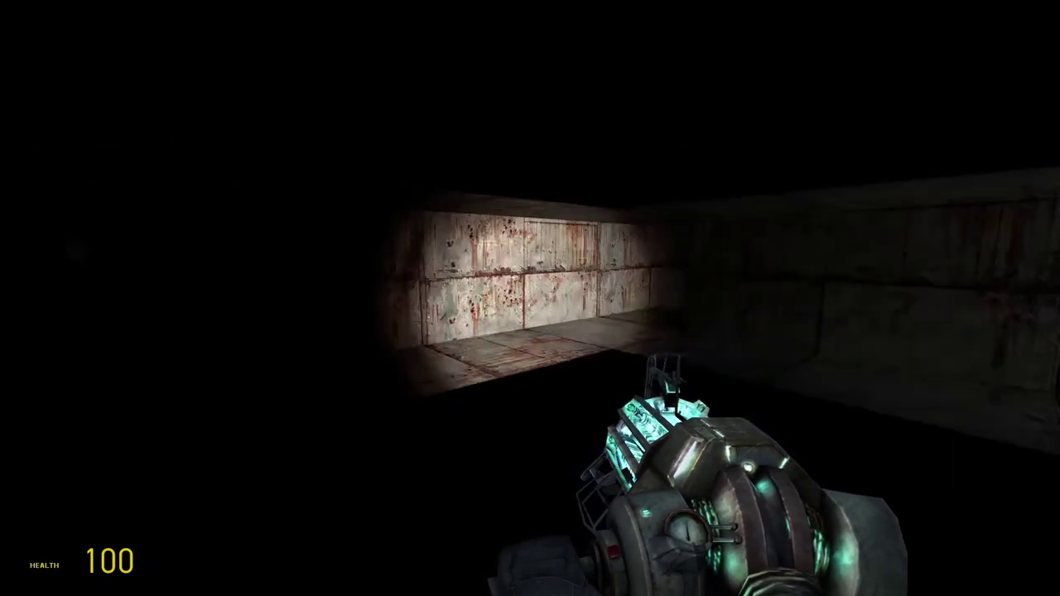
# Look toward the box corridor, drop into the dark pit, and cross it toward the tall wall
pyautogui.press('w')
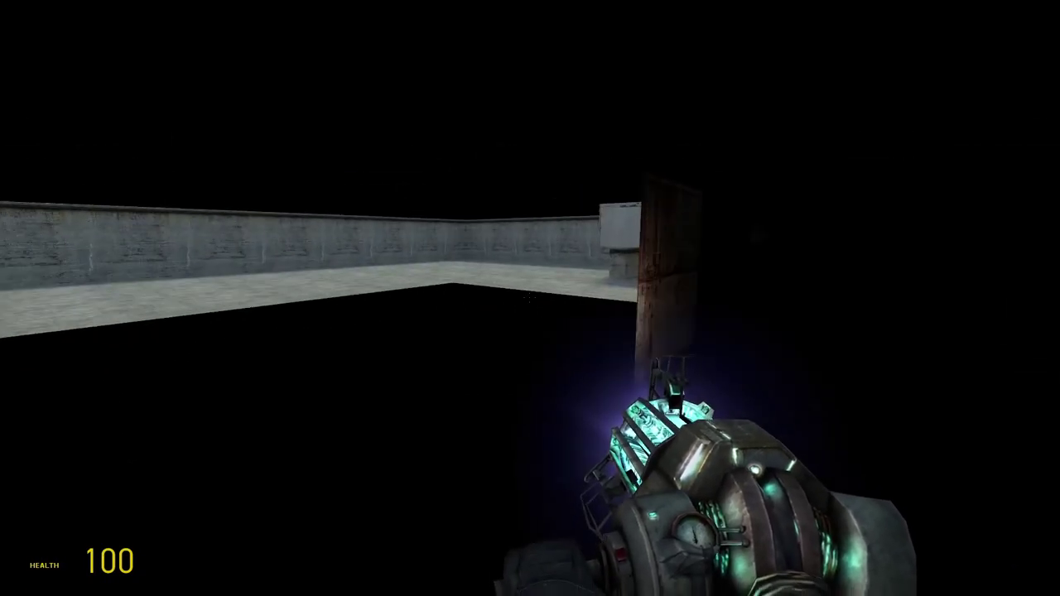
pyautogui.press('w')
pyautogui.press('w')
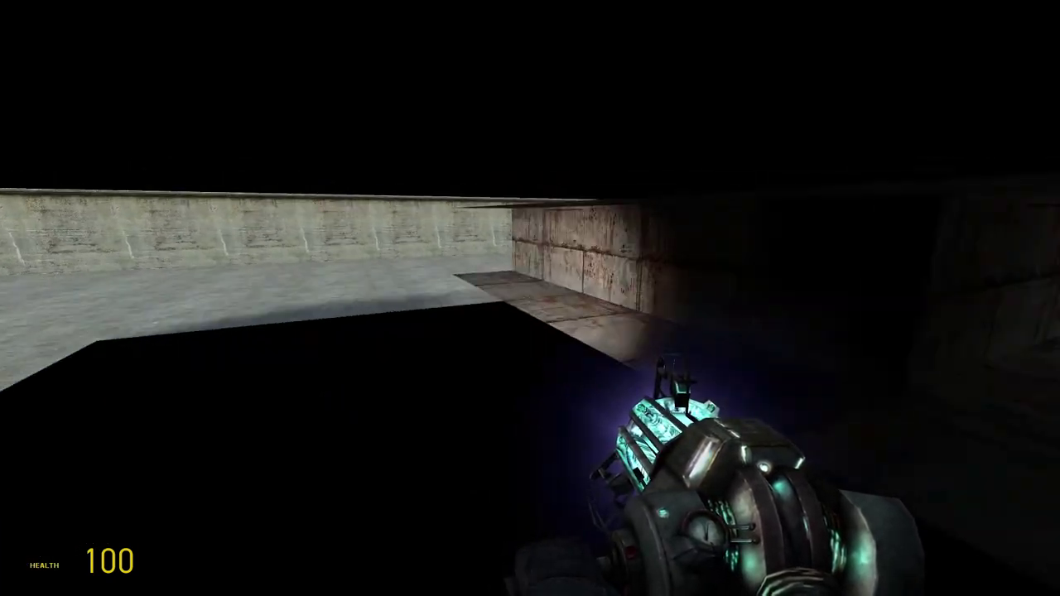
pyautogui.press('w')
pyautogui.press('w')
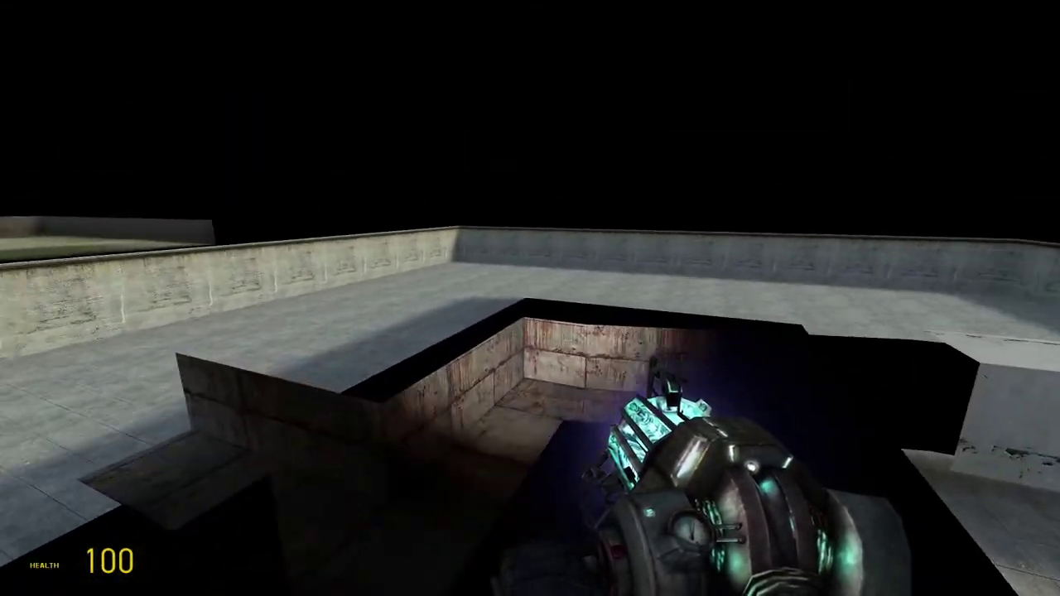
pyautogui.press('w')
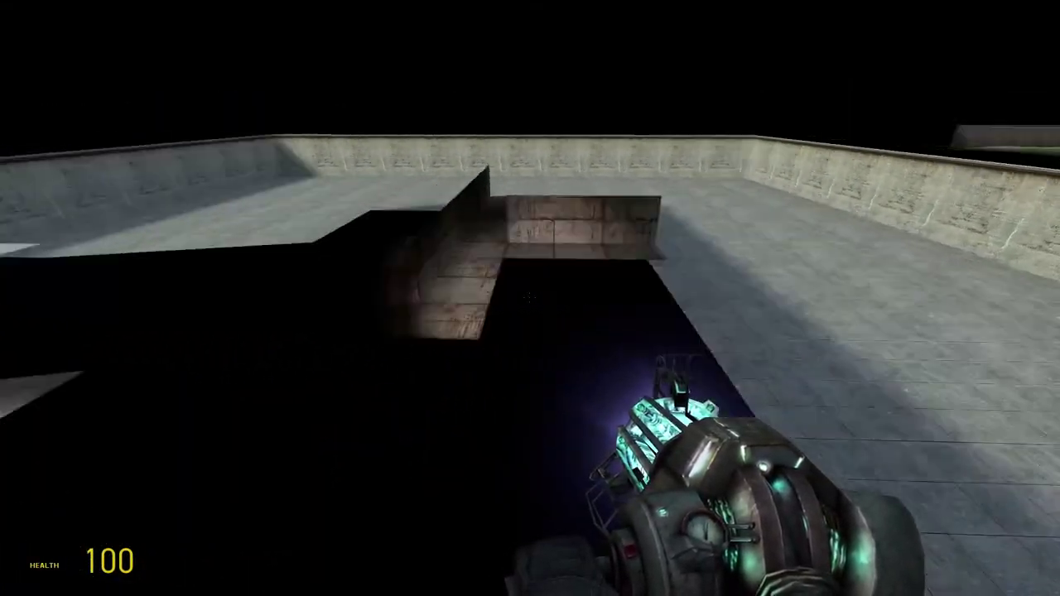
pyautogui.press('w')
pyautogui.press('w')
pyautogui.press('w')
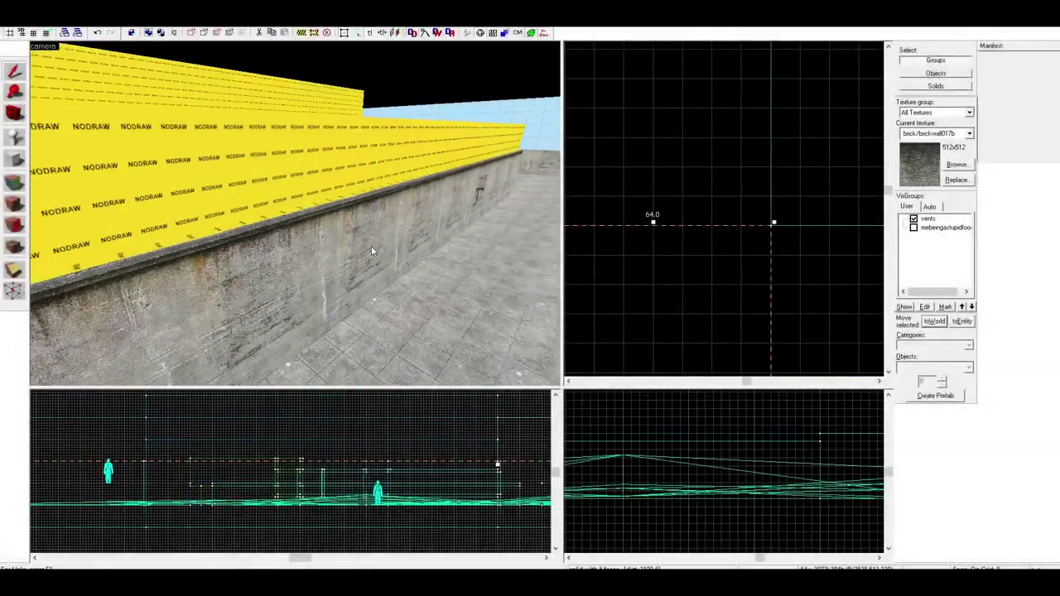
# Fly the camera through the concrete wall into the room, re-enable the second visgroup, and survey the yellow walls
pyautogui.press('w')
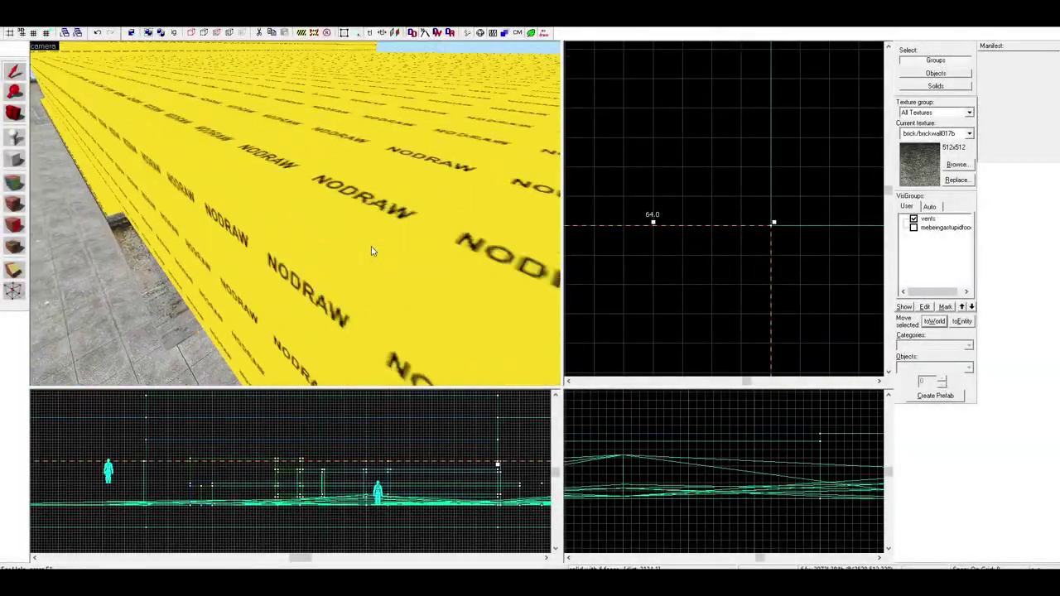
pyautogui.press('w')
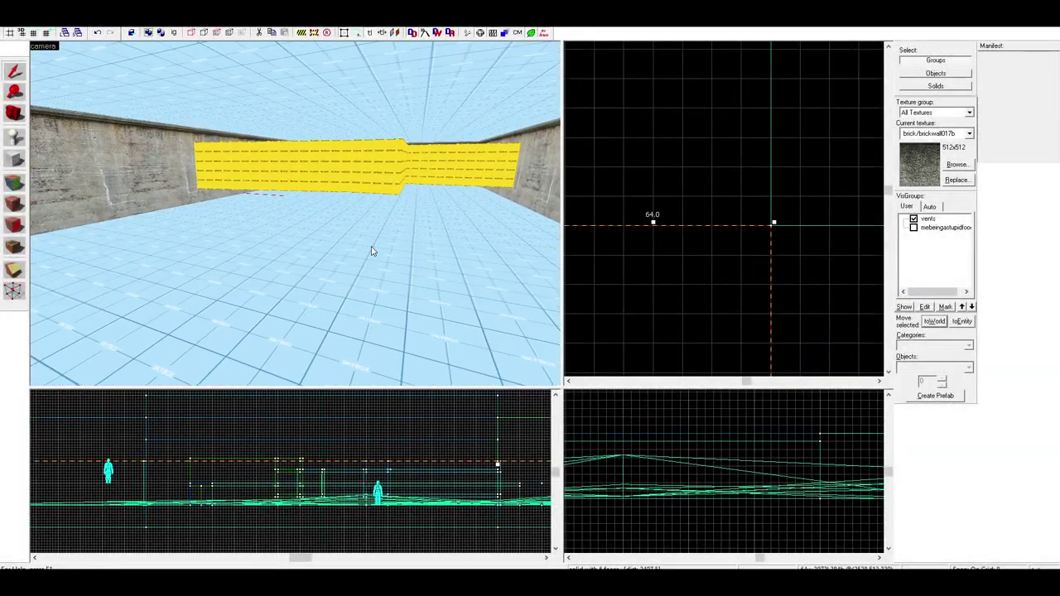
pyautogui.click(913, 229)
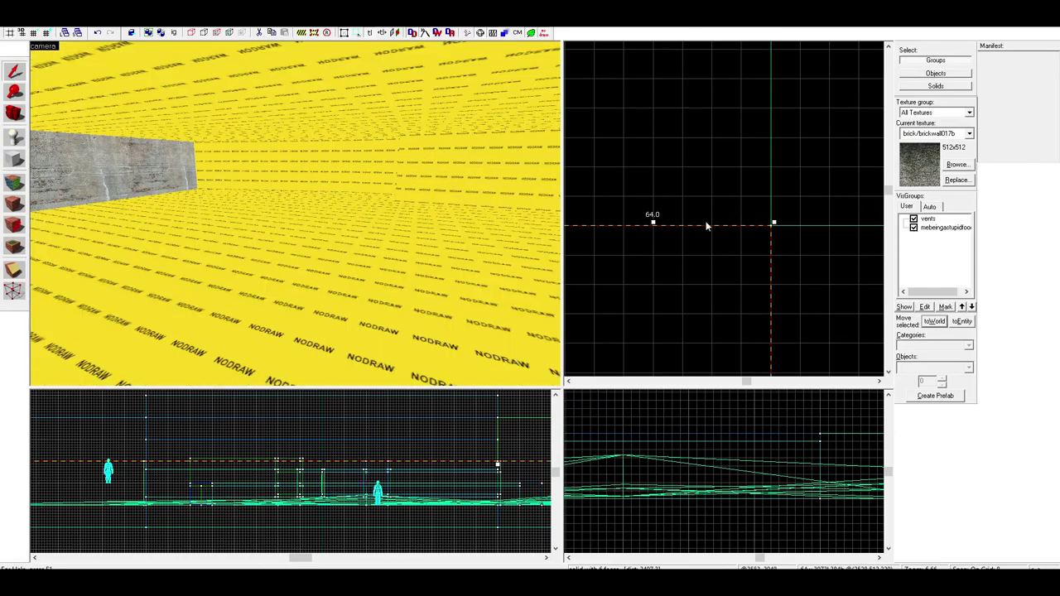
pyautogui.press('Left')
pyautogui.press('Left')
pyautogui.press('Left')
pyautogui.press('w')
pyautogui.press('w')
pyautogui.press('w')
pyautogui.press('w')
pyautogui.press('w')
pyautogui.press('w')
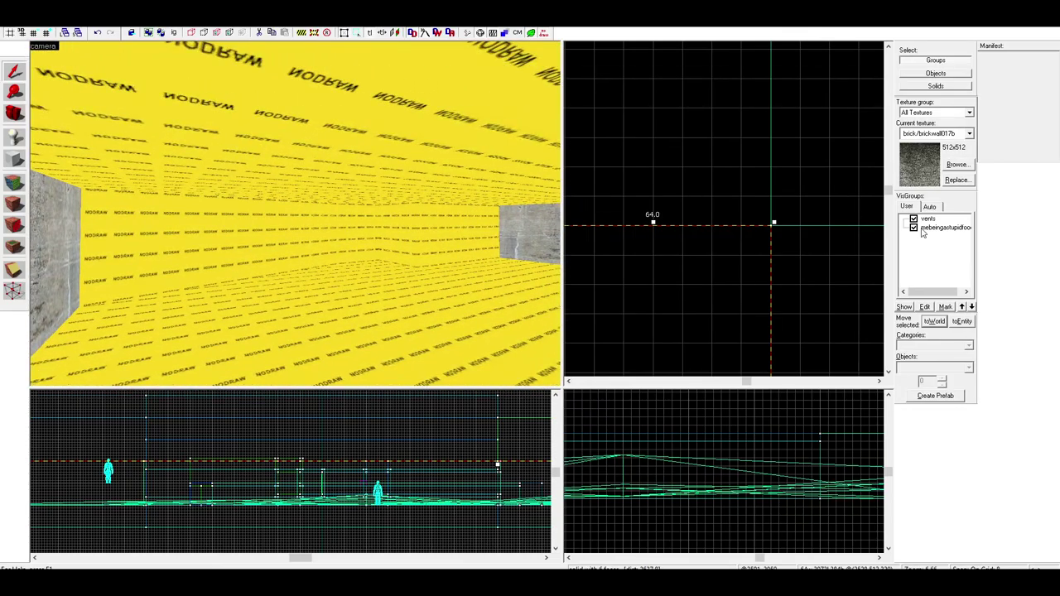